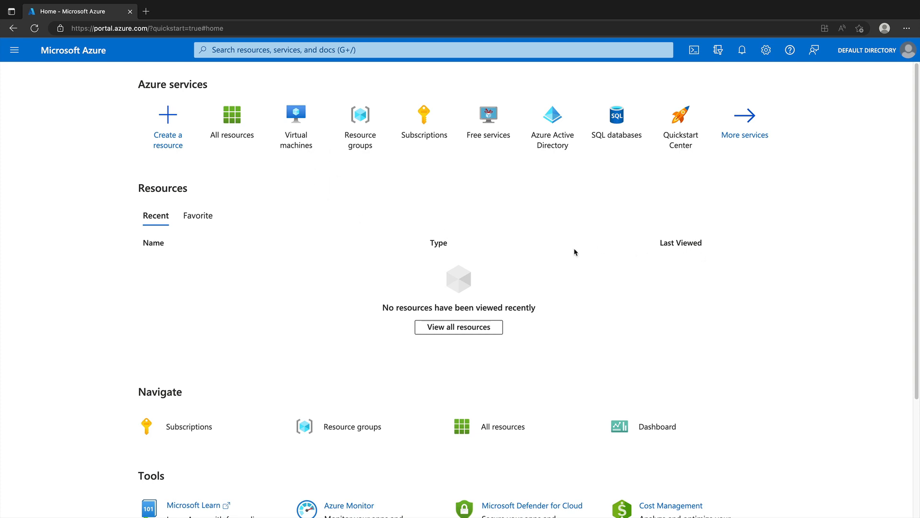
{"action": "left_click", "coordinate": [92, 27]}
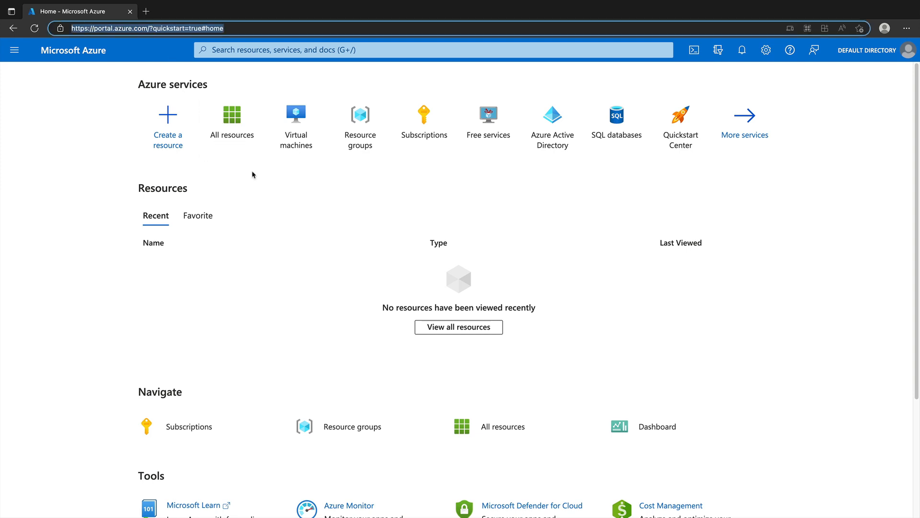
{"action": "left_click", "coordinate": [582, 278]}
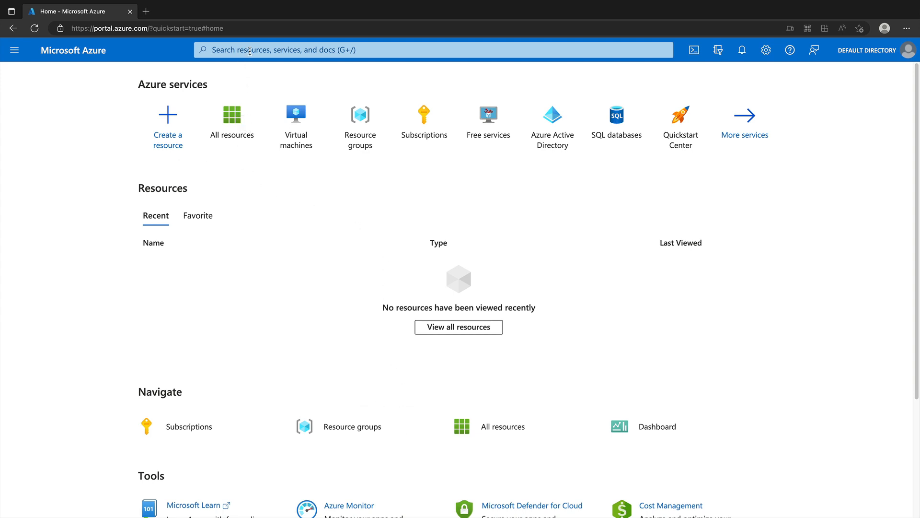
{"action": "left_click", "coordinate": [15, 50]}
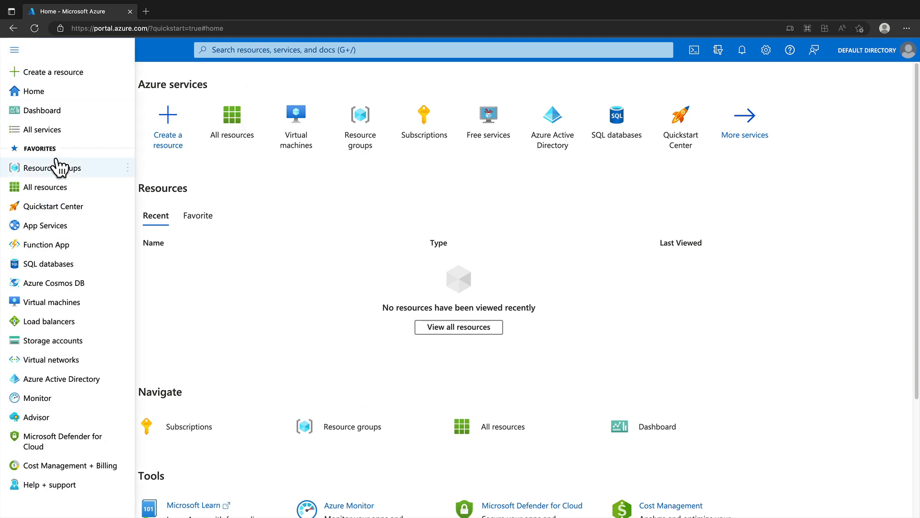
{"action": "left_click", "coordinate": [16, 51]}
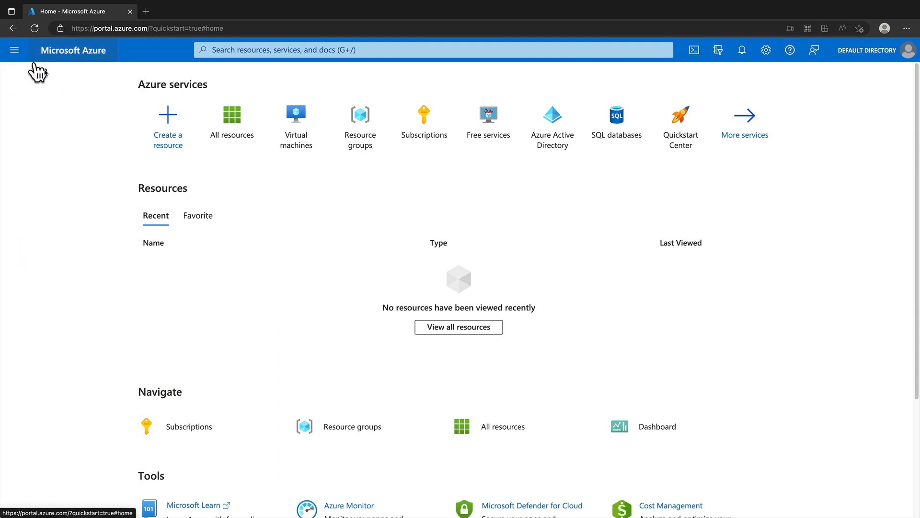
Step: Start a new resource group under Azure subscription 1 and name it vnet1-rg
{"action": "left_click", "coordinate": [367, 117]}
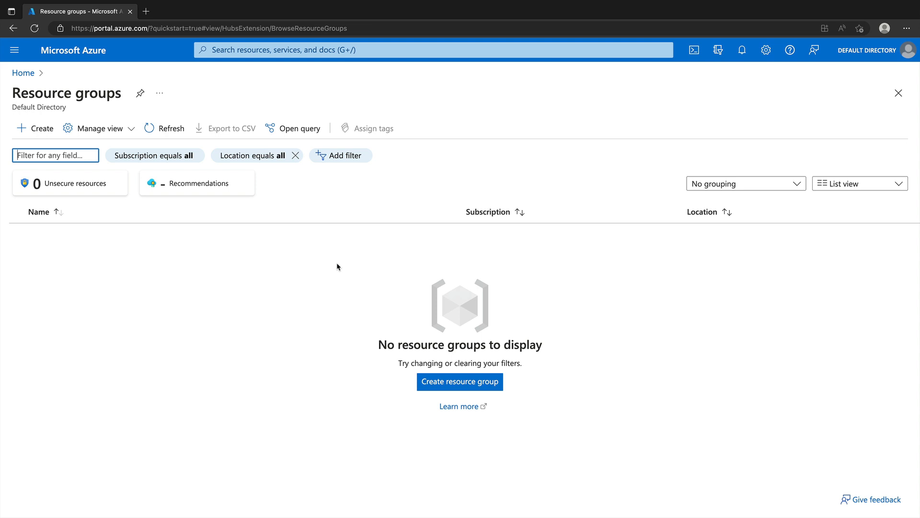
{"action": "left_click", "coordinate": [21, 130]}
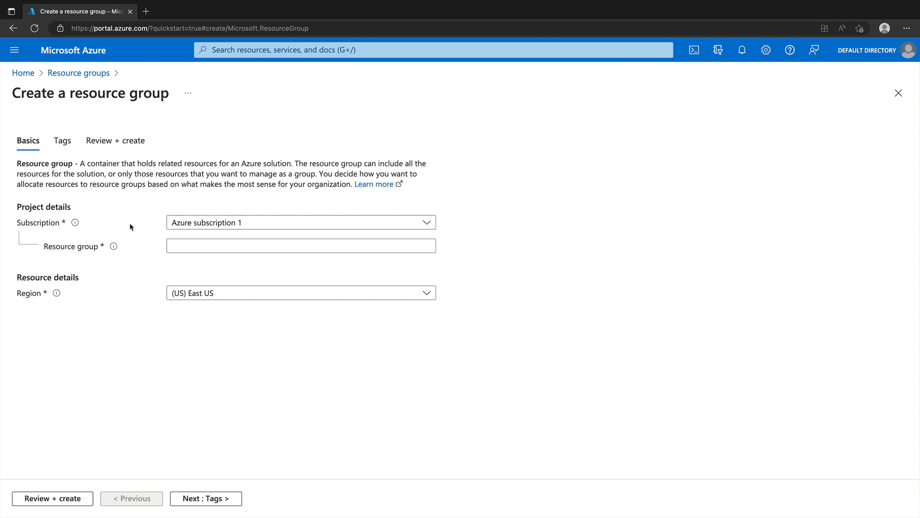
{"action": "left_click", "coordinate": [240, 225]}
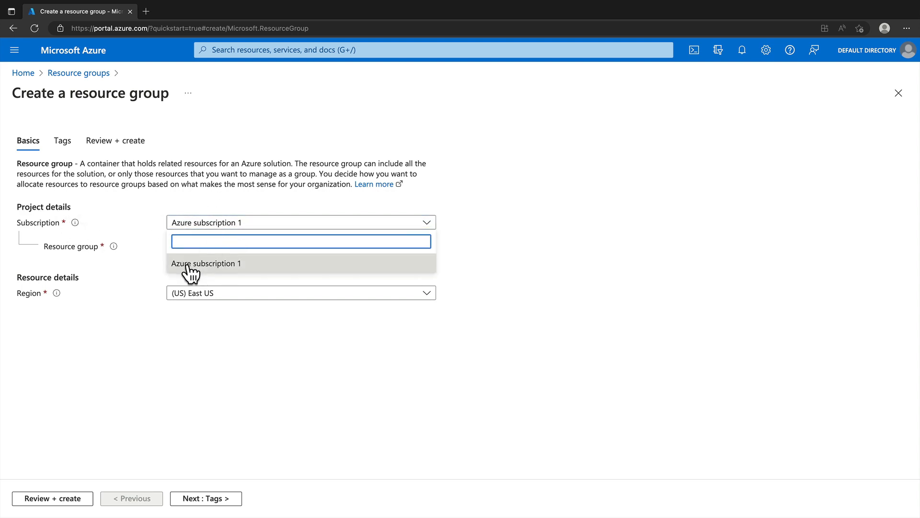
{"action": "left_click", "coordinate": [198, 171]}
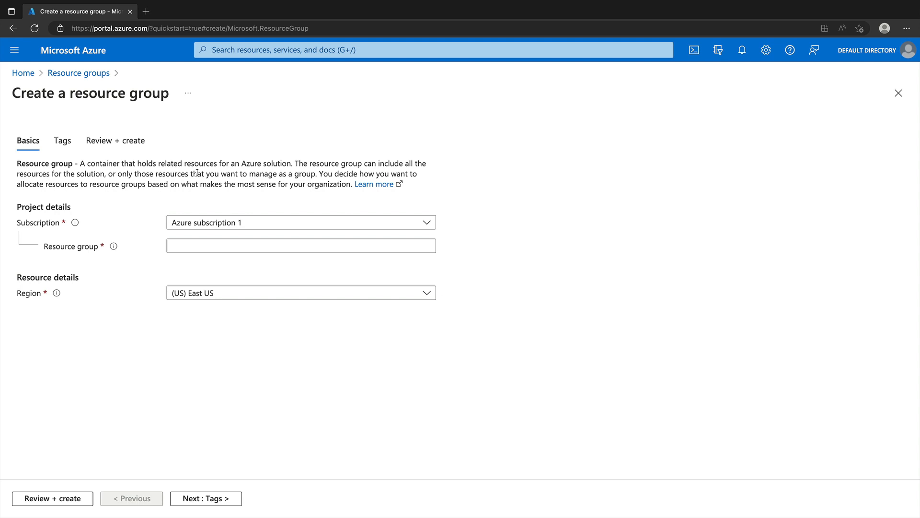
{"action": "left_click", "coordinate": [210, 249]}
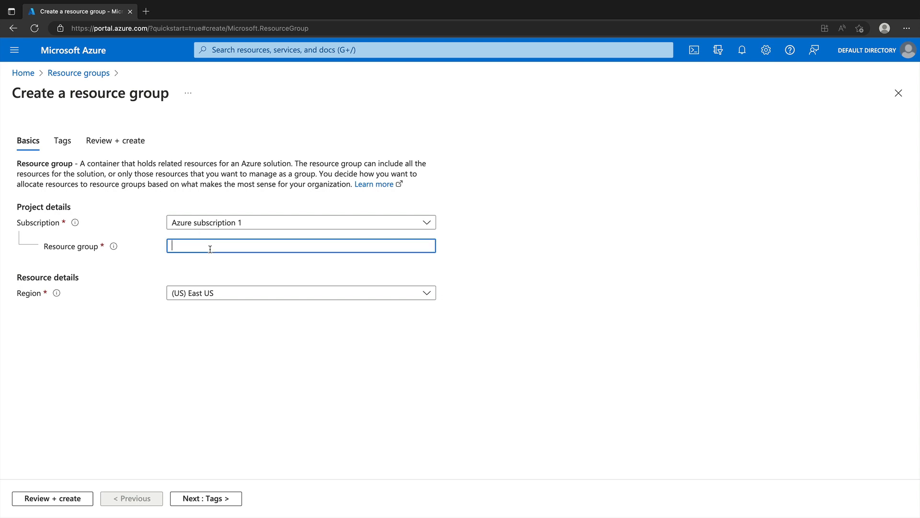
{"action": "type", "text": "vnet1-rg"}
Step: Set the resource group's region to (Asia Pacific) Australia Central and create the group
{"action": "left_click", "coordinate": [214, 293]}
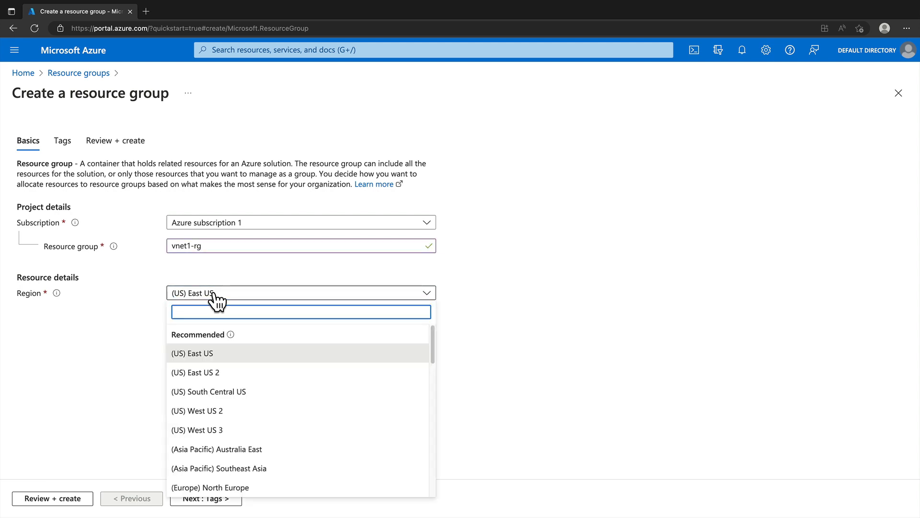
{"action": "type", "text": "austra"}
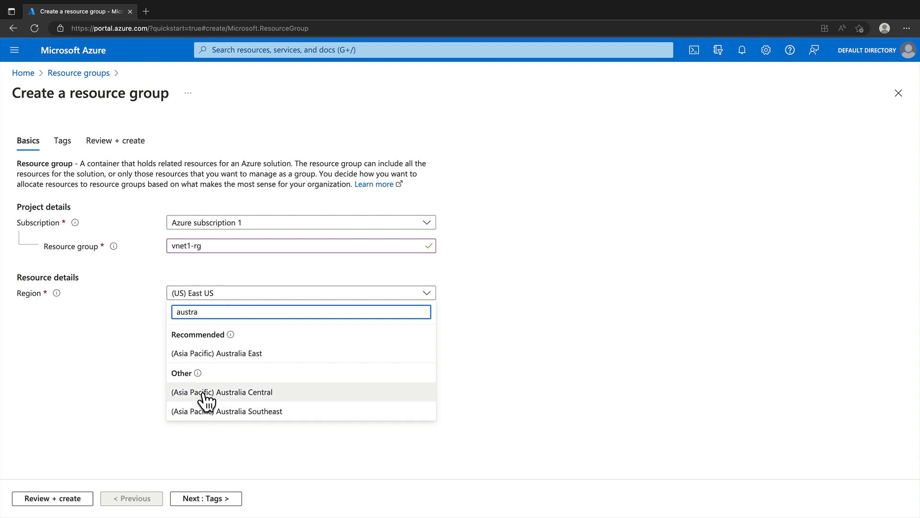
{"action": "left_click", "coordinate": [231, 392]}
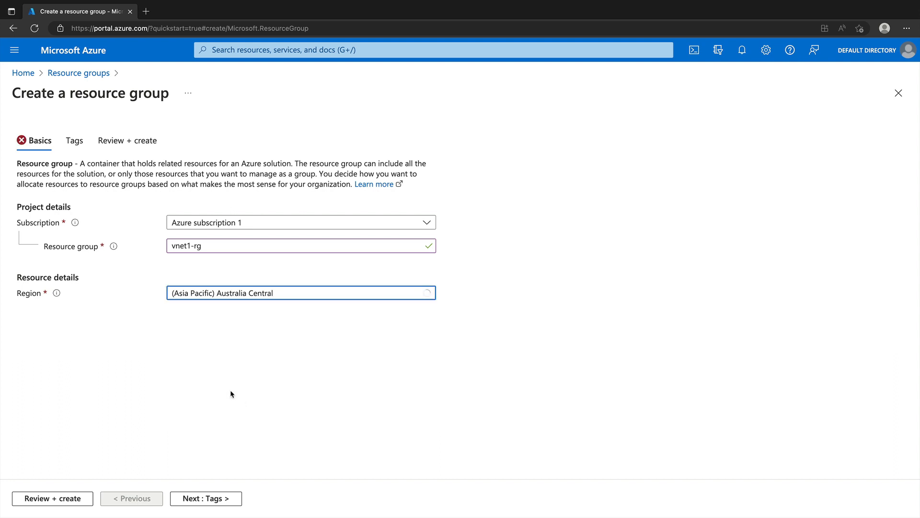
{"action": "left_click", "coordinate": [52, 500]}
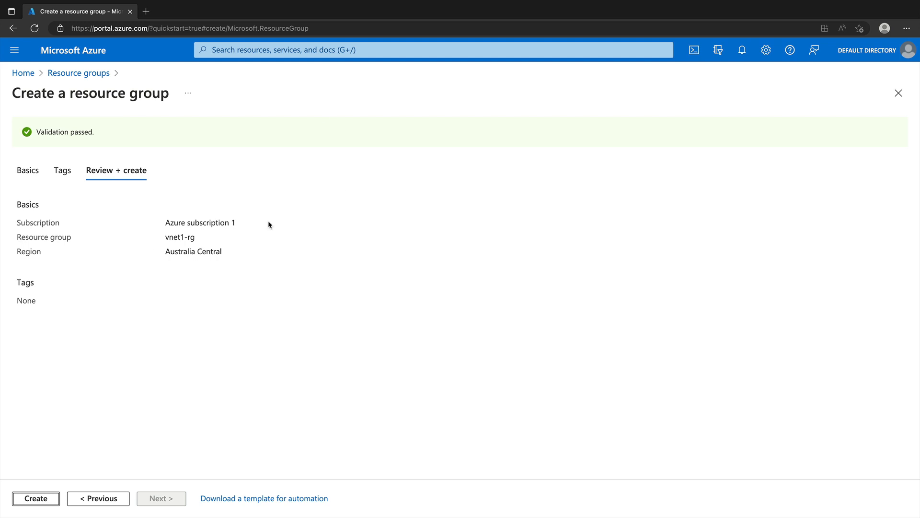
{"action": "left_click", "coordinate": [36, 498]}
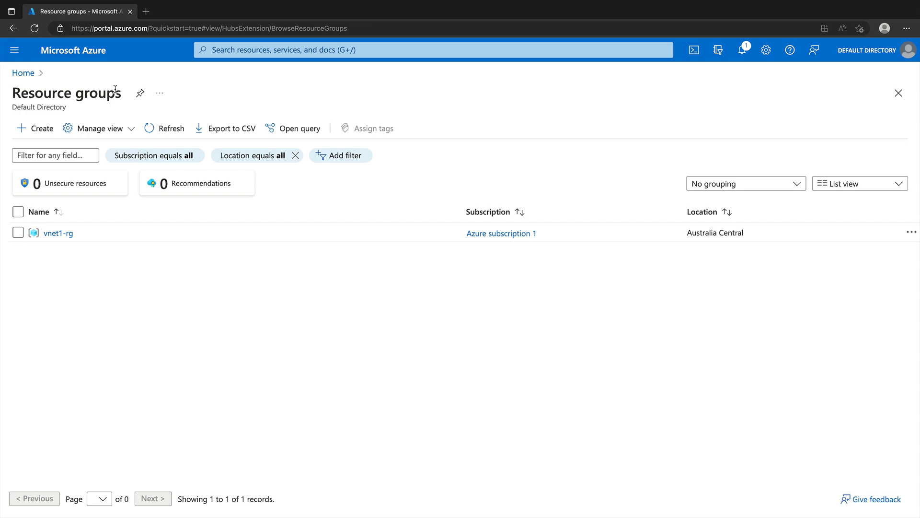
Step: Search the portal for "virtual netw" and open the Virtual networks service
{"action": "left_click", "coordinate": [22, 77]}
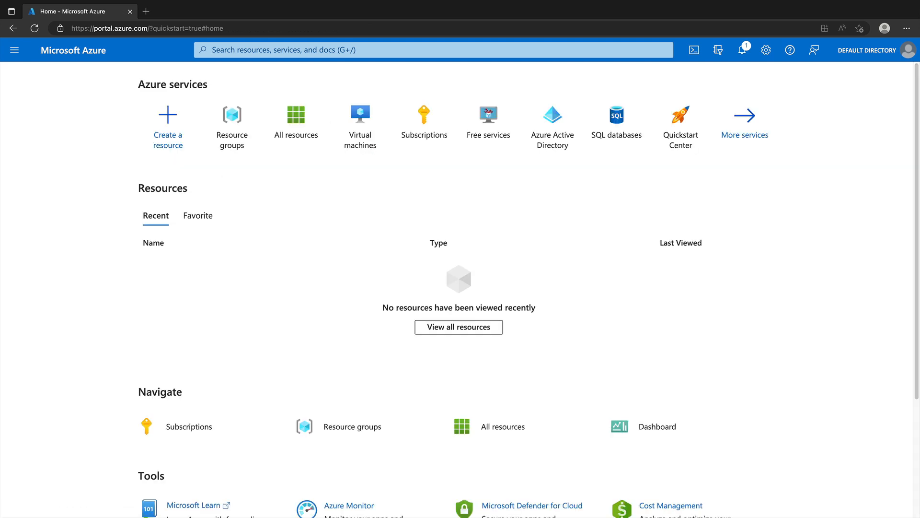
{"action": "left_click", "coordinate": [286, 50]}
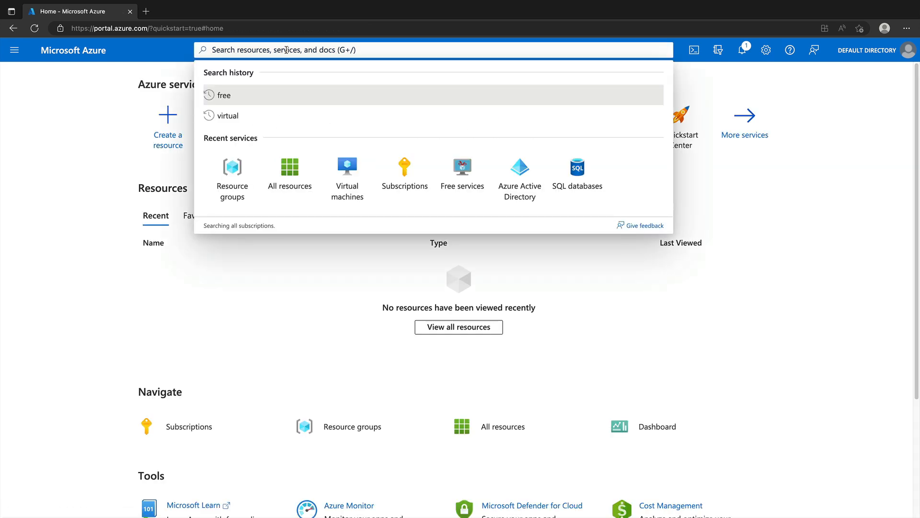
{"action": "type", "text": "virtual netw"}
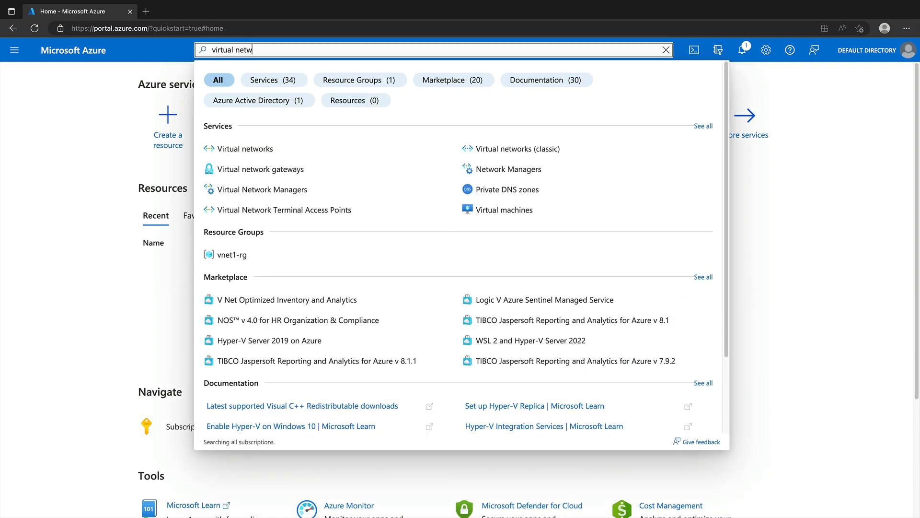
{"action": "left_click", "coordinate": [262, 151]}
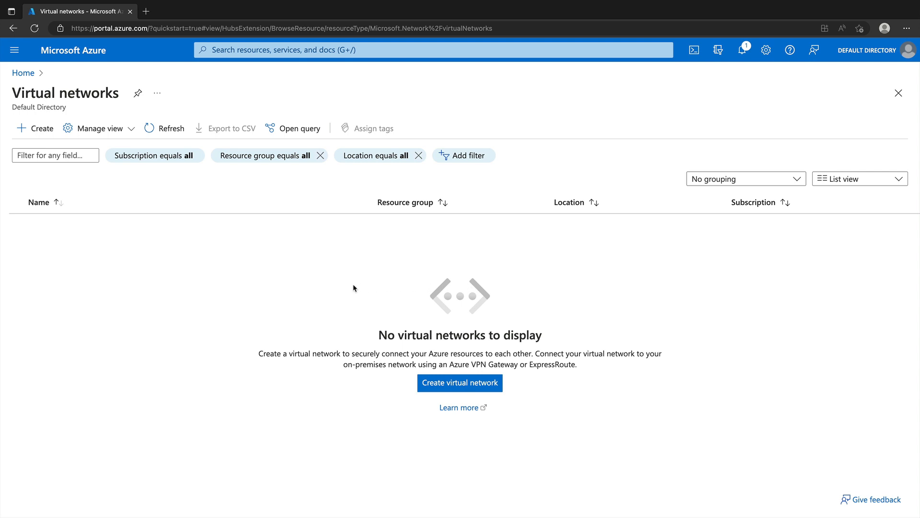
Step: Open the portal home in a separate browser tab and start an Azure virtual machine creation form there
{"action": "right_click", "coordinate": [22, 72]}
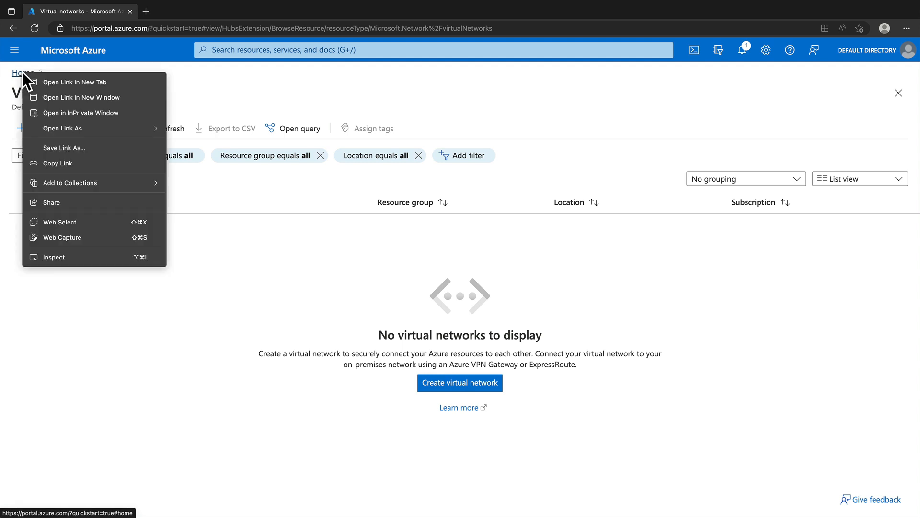
{"action": "right_click", "coordinate": [28, 74]}
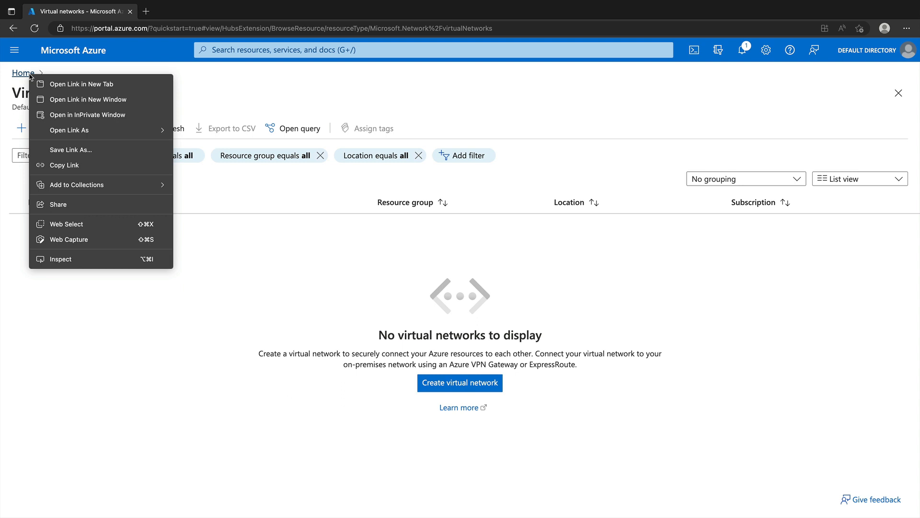
{"action": "left_click", "coordinate": [68, 85]}
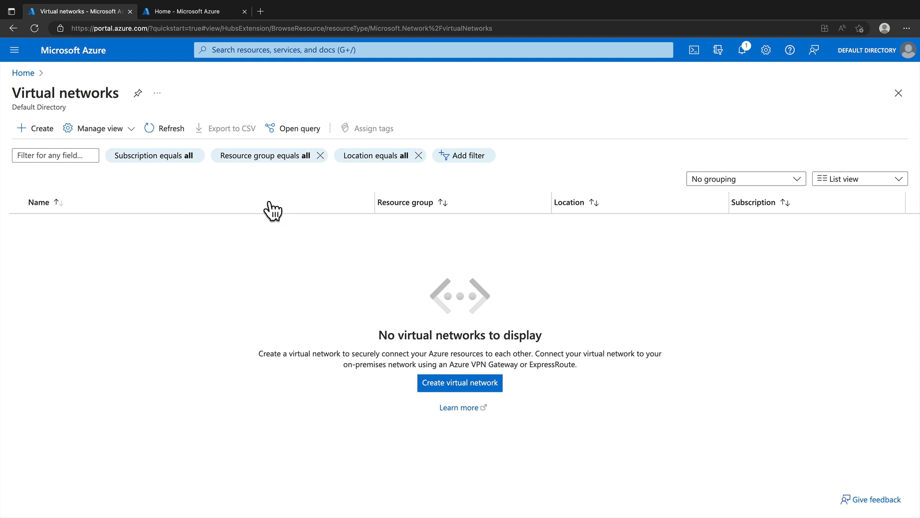
{"action": "left_click", "coordinate": [162, 18]}
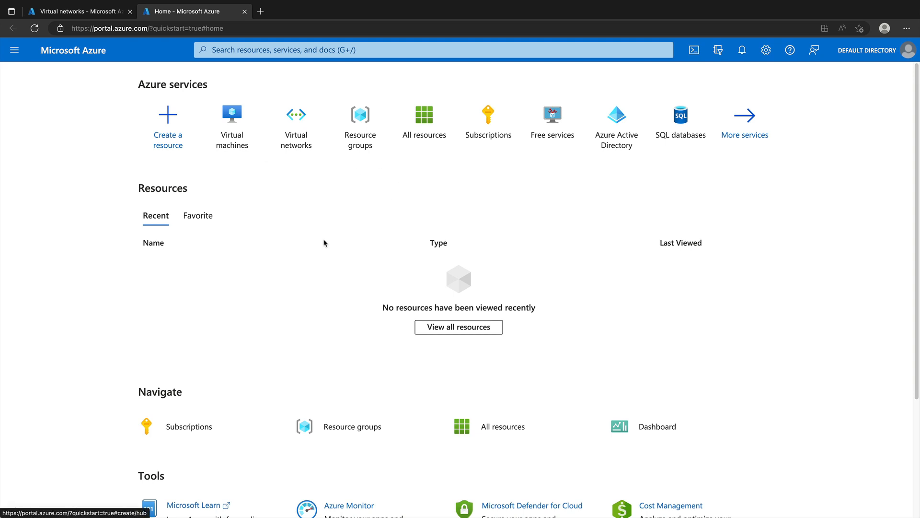
{"action": "left_click", "coordinate": [234, 130]}
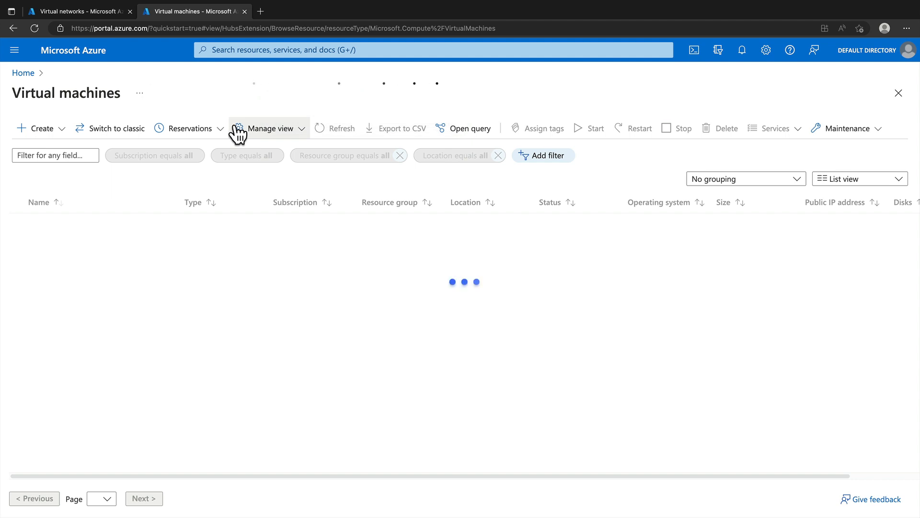
{"action": "left_click", "coordinate": [39, 128]}
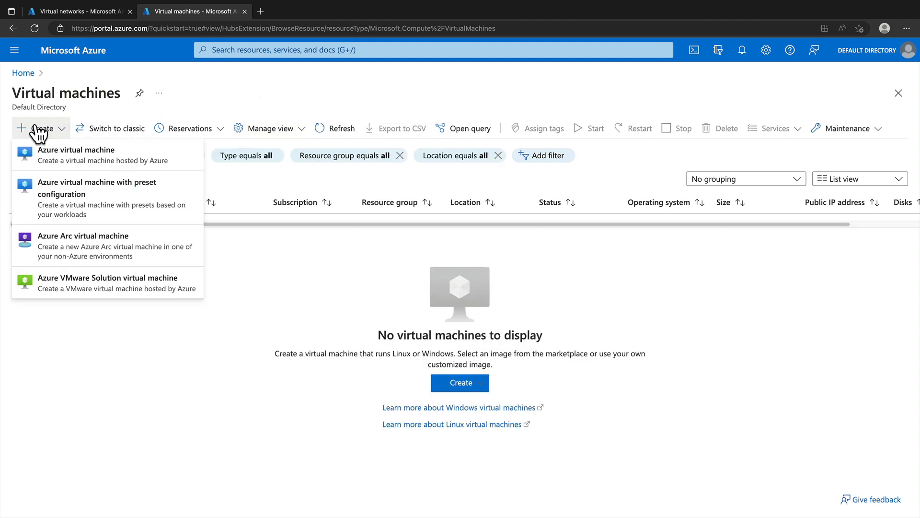
{"action": "left_click", "coordinate": [46, 150]}
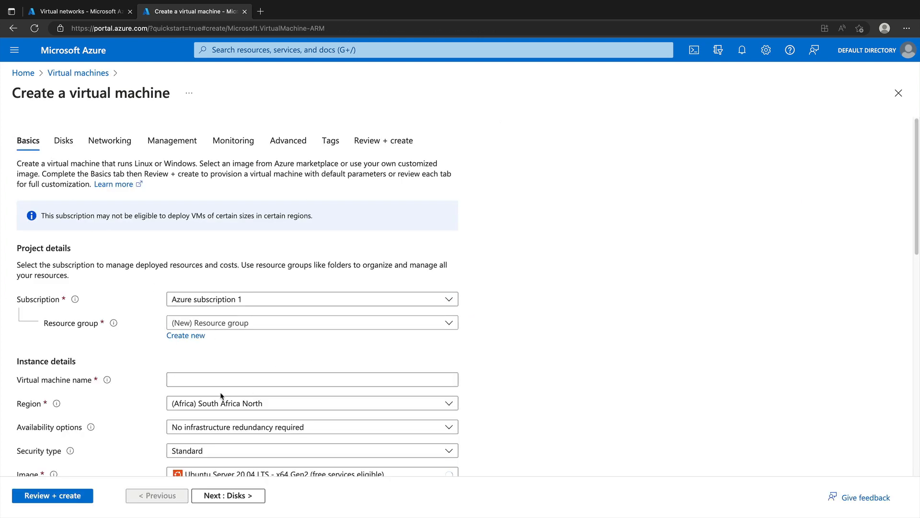
Step: Examine the regions offered for a new virtual machine, including the recommended ones, and close that browser tab
{"action": "left_click", "coordinate": [225, 404]}
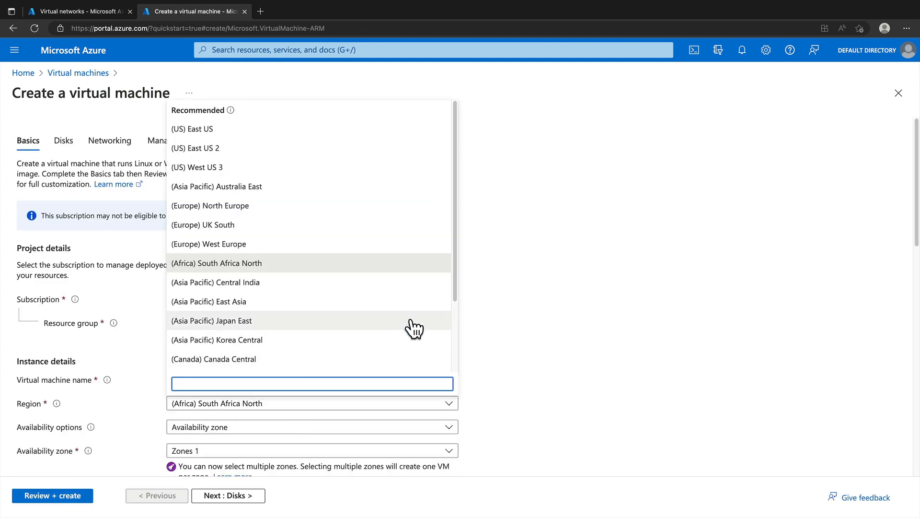
{"action": "scroll", "coordinate": [458, 300], "scroll_direction": "down", "scroll_amount": 1}
{"action": "left_click_drag", "start_coordinate": [458, 297], "coordinate": [454, 204]}
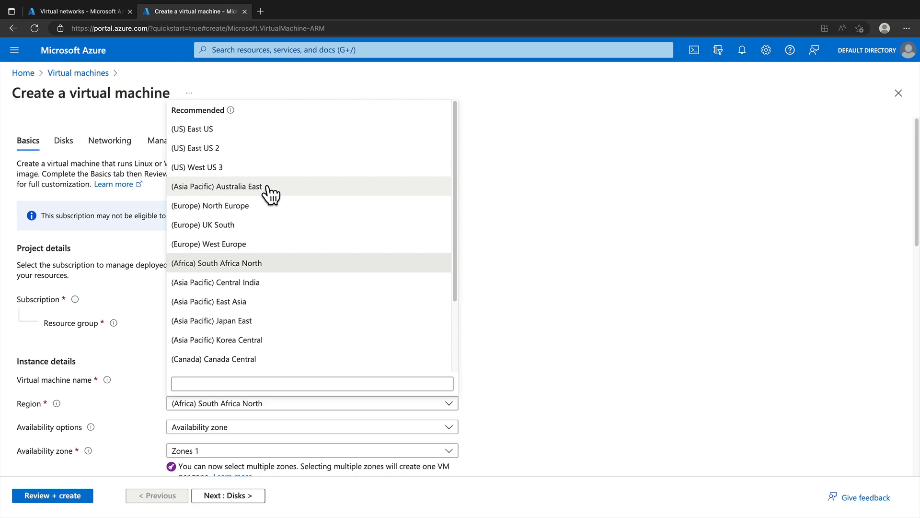
{"action": "left_click", "coordinate": [244, 11]}
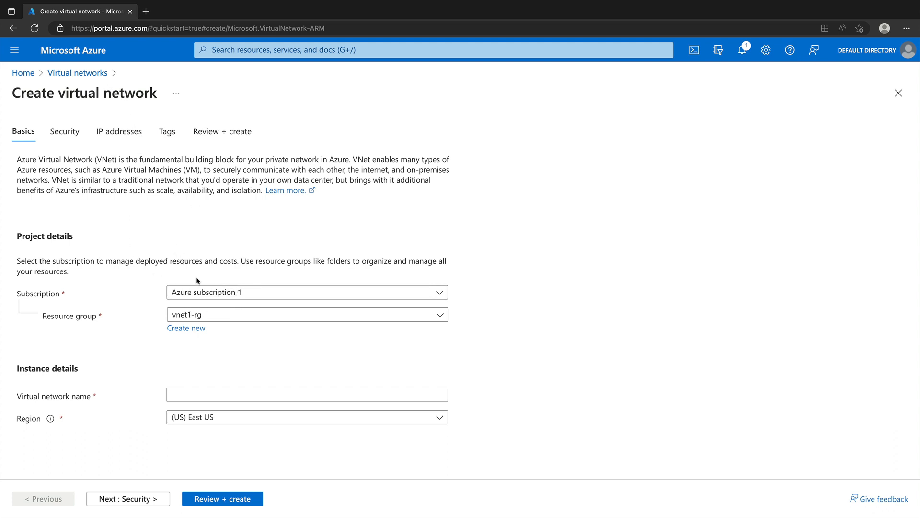
Step: Assign the new virtual network to Azure subscription 1 and the existing vnet1-rg resource group
{"action": "left_click", "coordinate": [301, 294]}
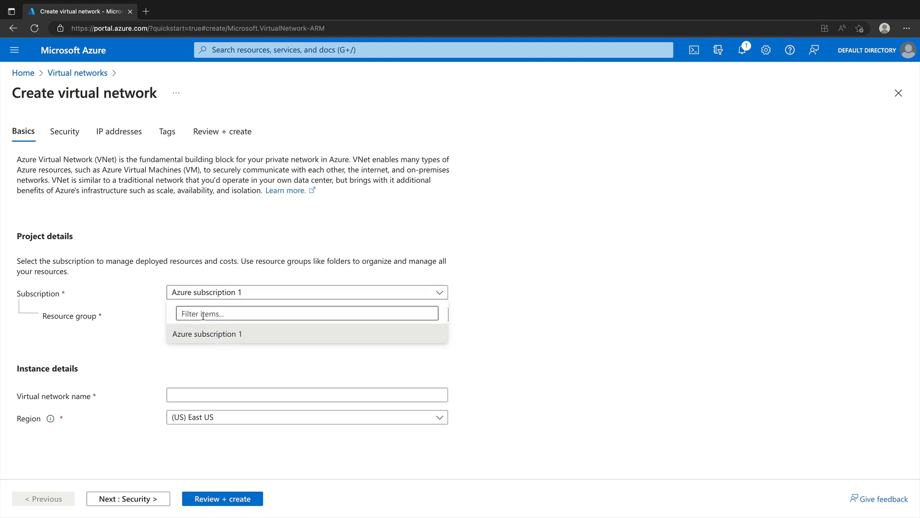
{"action": "left_click", "coordinate": [206, 334]}
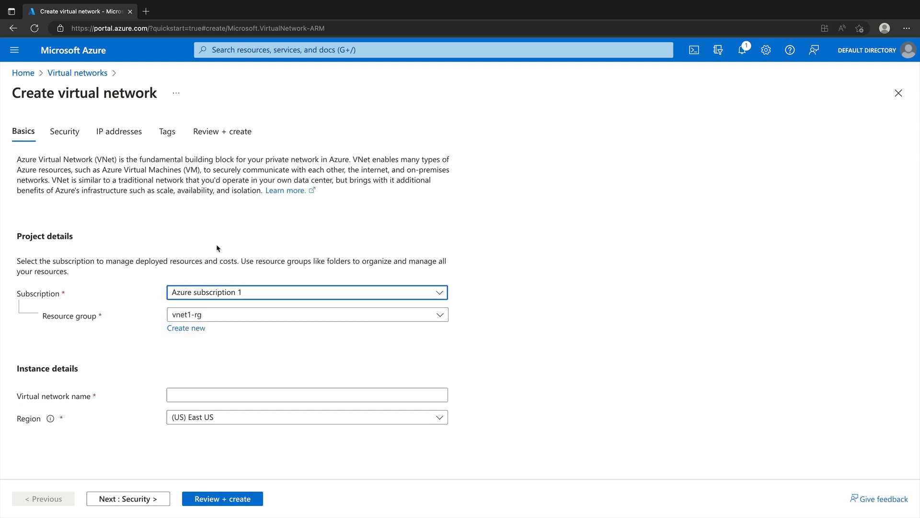
{"action": "left_click", "coordinate": [205, 316]}
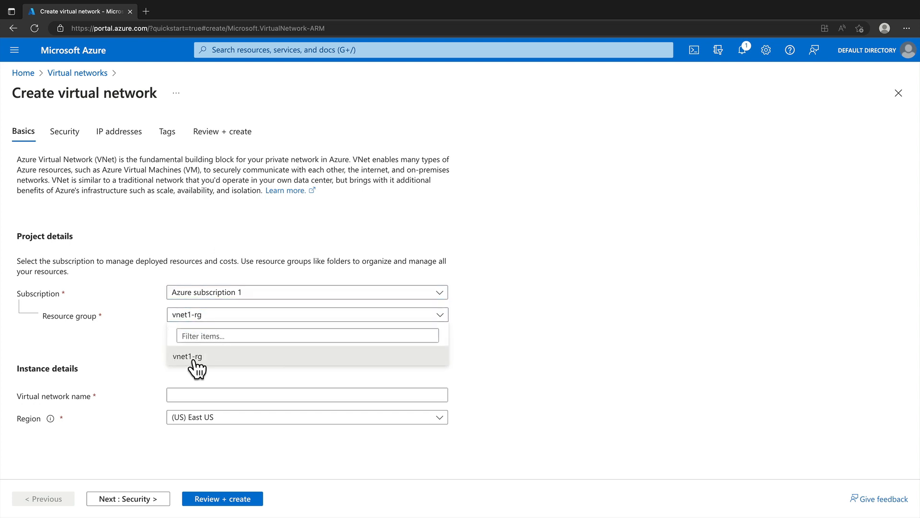
{"action": "left_click", "coordinate": [189, 355]}
{"action": "left_click", "coordinate": [187, 329]}
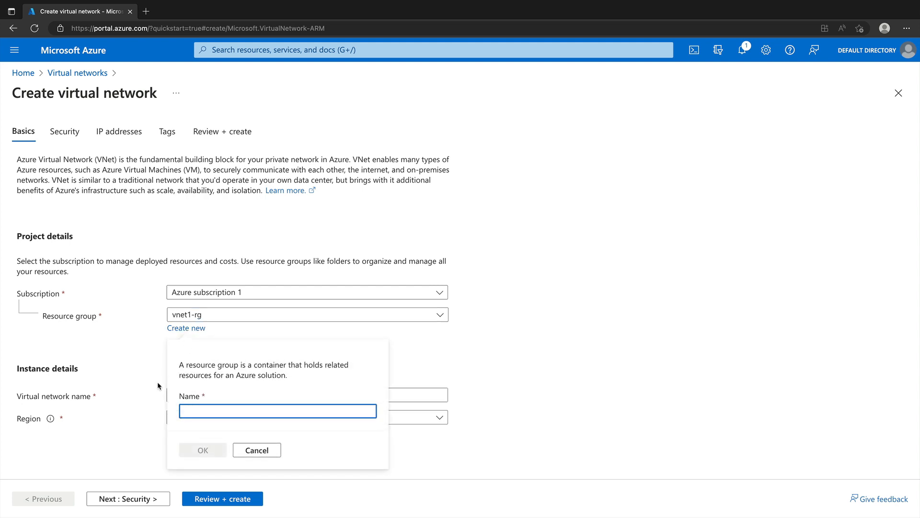
{"action": "left_click", "coordinate": [133, 355]}
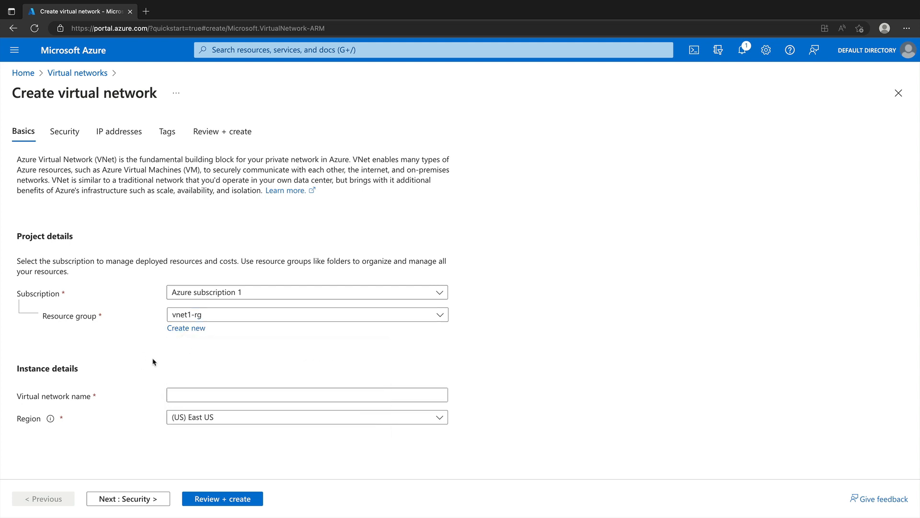
Step: Name the new virtual network vnet1
{"action": "left_click", "coordinate": [191, 391]}
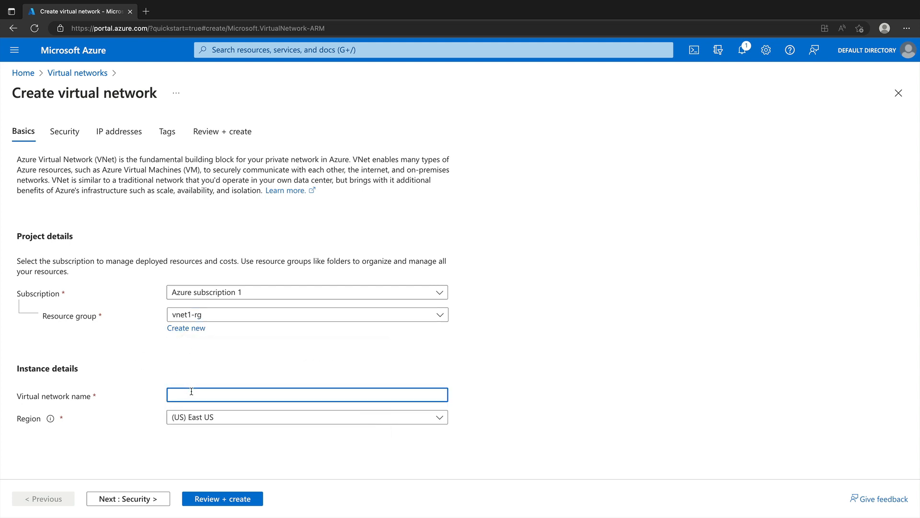
{"action": "type", "text": "vnet1"}
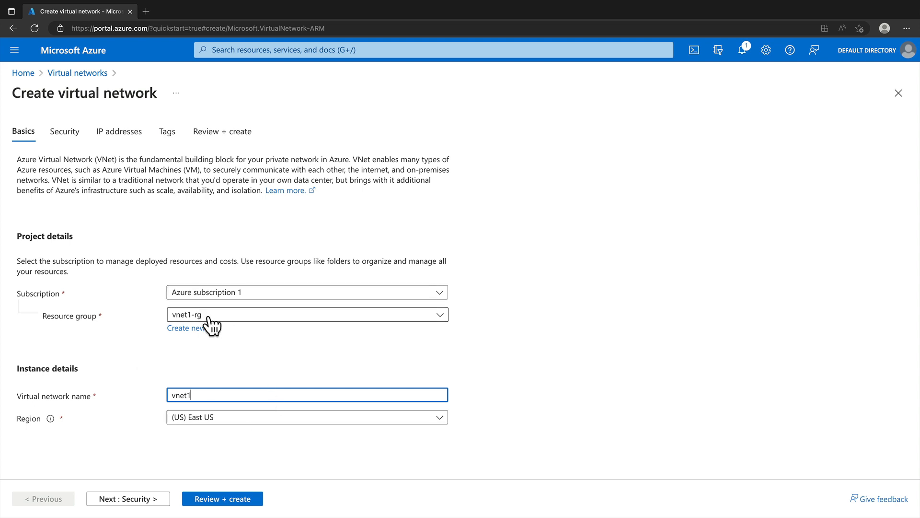
Step: Filter the available regions by australia and set the virtual network's region to (Asia Pacific) Australia East
{"action": "left_click", "coordinate": [202, 418]}
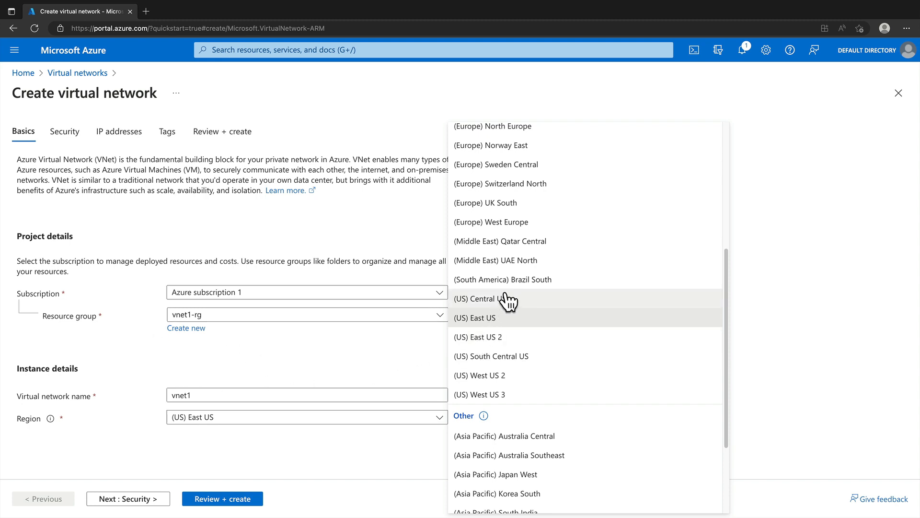
{"action": "left_click_drag", "start_coordinate": [728, 266], "coordinate": [719, 131]}
{"action": "left_click", "coordinate": [647, 140]}
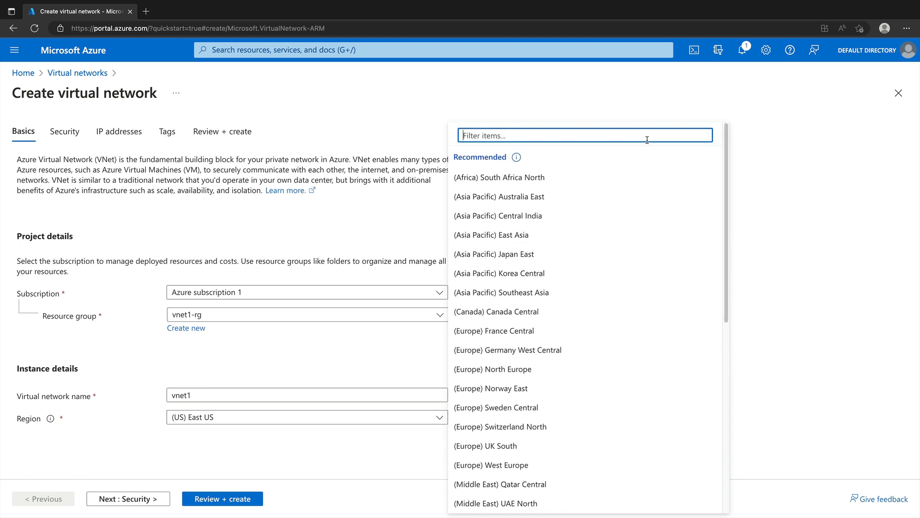
{"action": "type", "text": "a"}
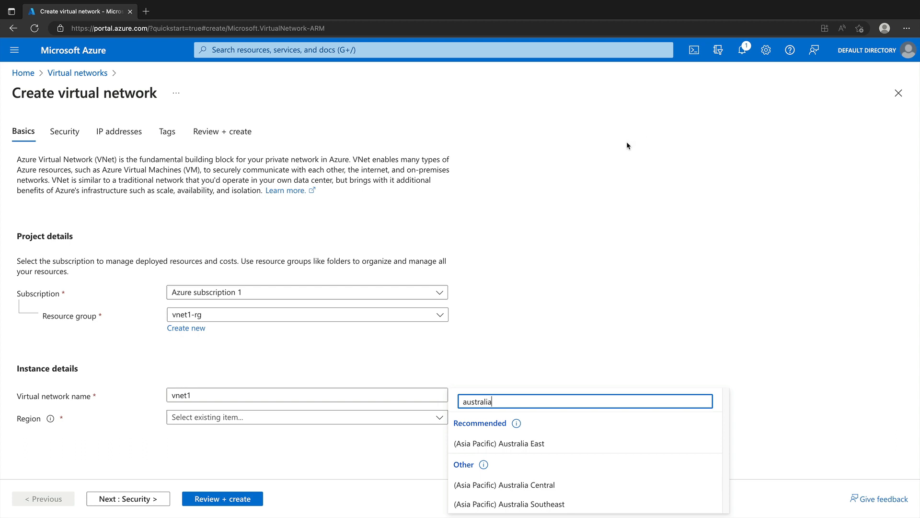
{"action": "type", "text": "cific) Australia"}
{"action": "left_click", "coordinate": [544, 443]}
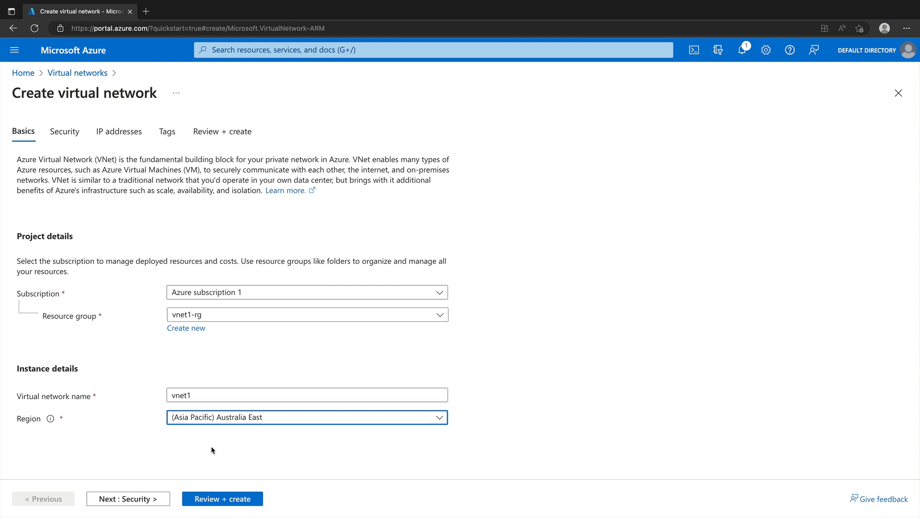
Step: Look through the security, IP address, tag and review sections of the virtual network form, and return to the basics
{"action": "left_click", "coordinate": [117, 496]}
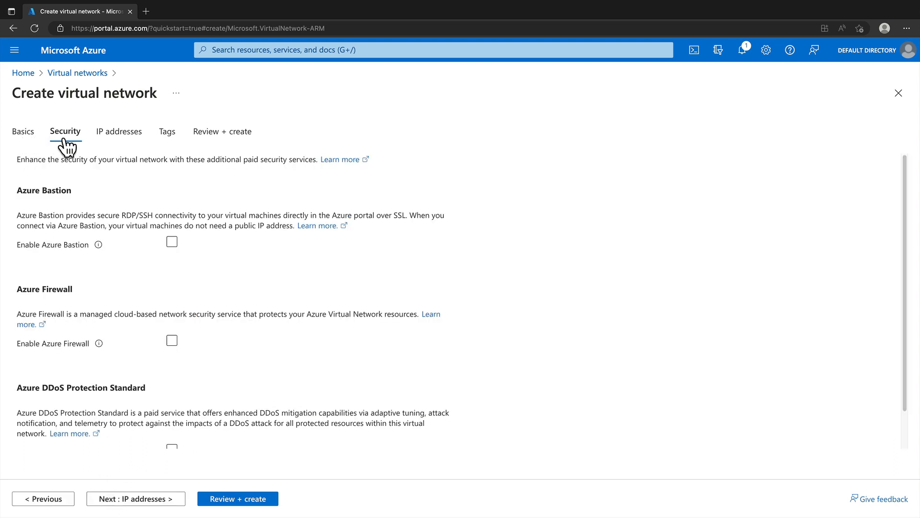
{"action": "left_click", "coordinate": [124, 134]}
{"action": "left_click", "coordinate": [164, 133]}
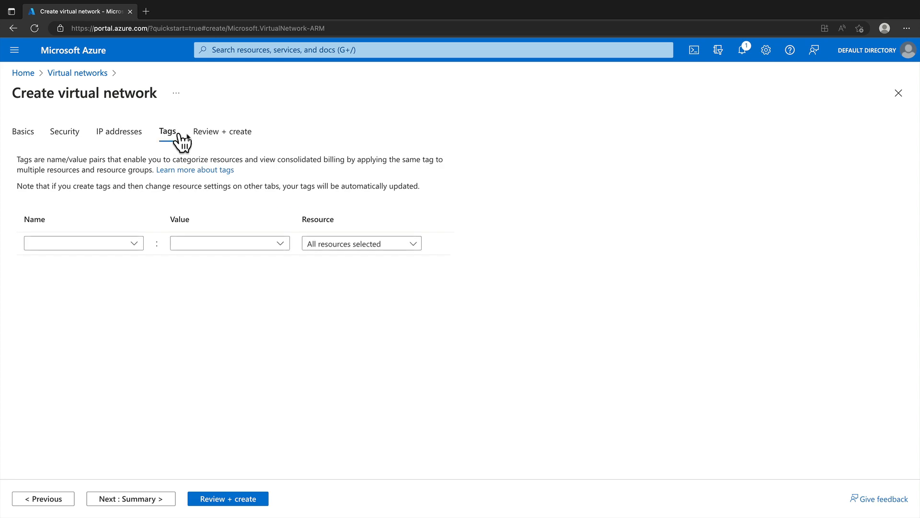
{"action": "left_click", "coordinate": [199, 135]}
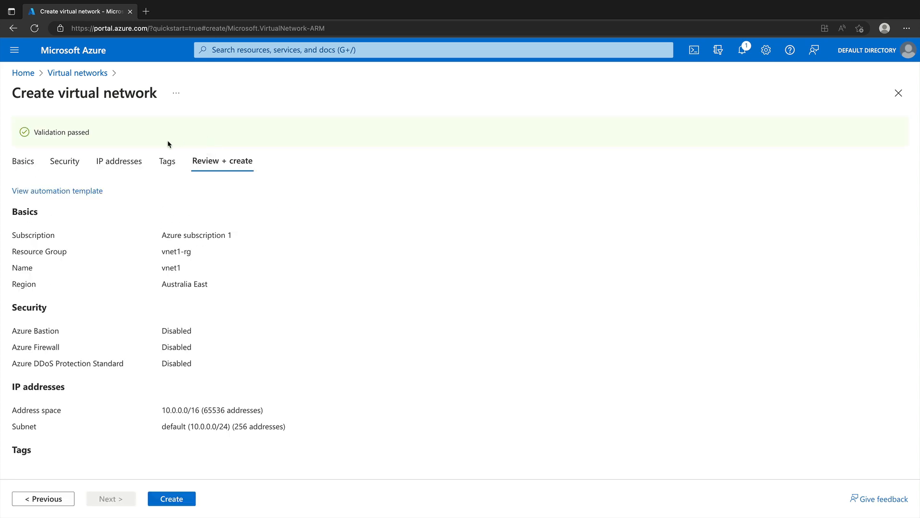
{"action": "left_click", "coordinate": [27, 161]}
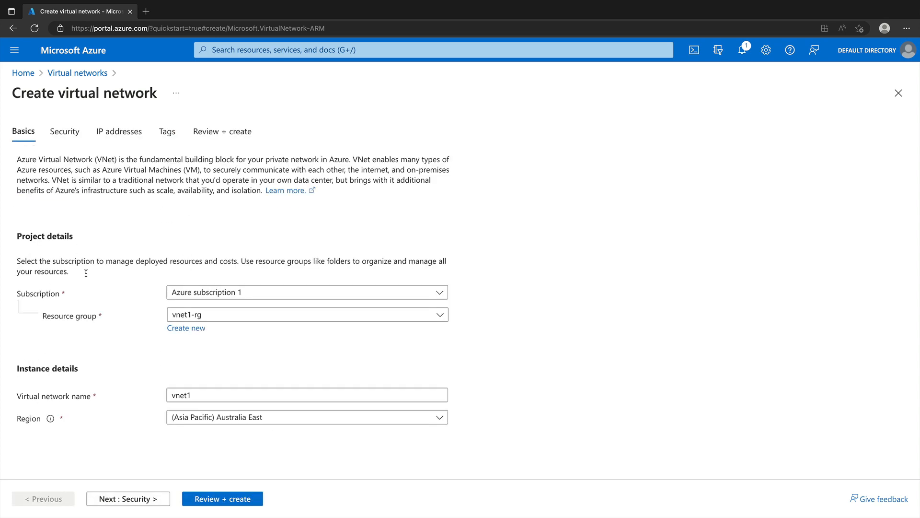
Step: Keep the default security, IP address and tag settings and create the vnet1 virtual network
{"action": "left_click", "coordinate": [136, 497]}
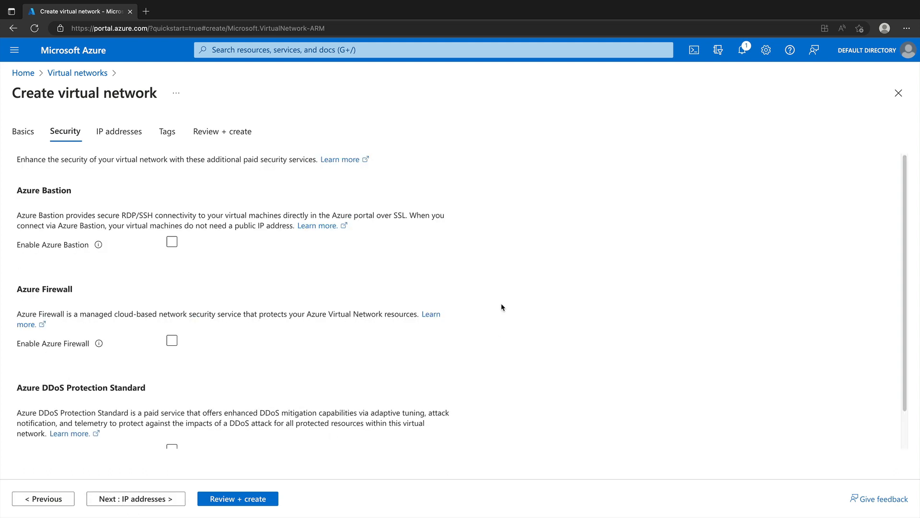
{"action": "left_click", "coordinate": [122, 499]}
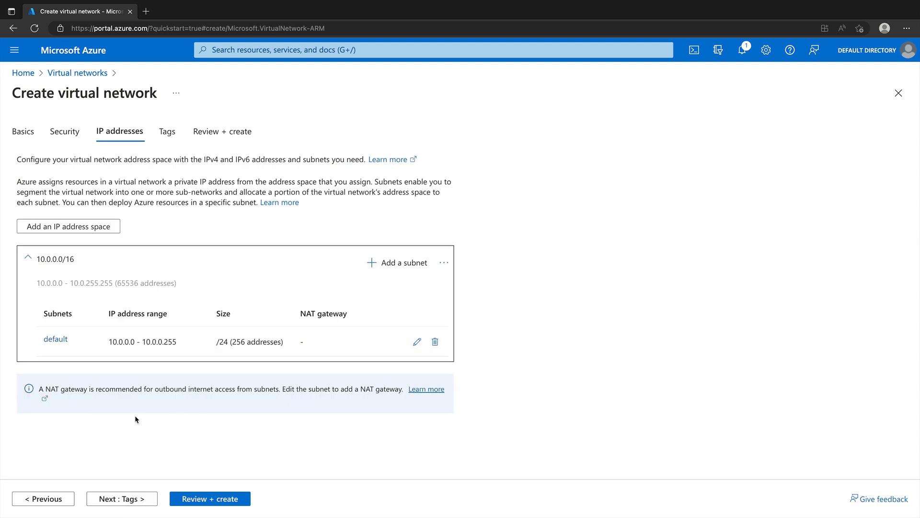
{"action": "left_click", "coordinate": [128, 499]}
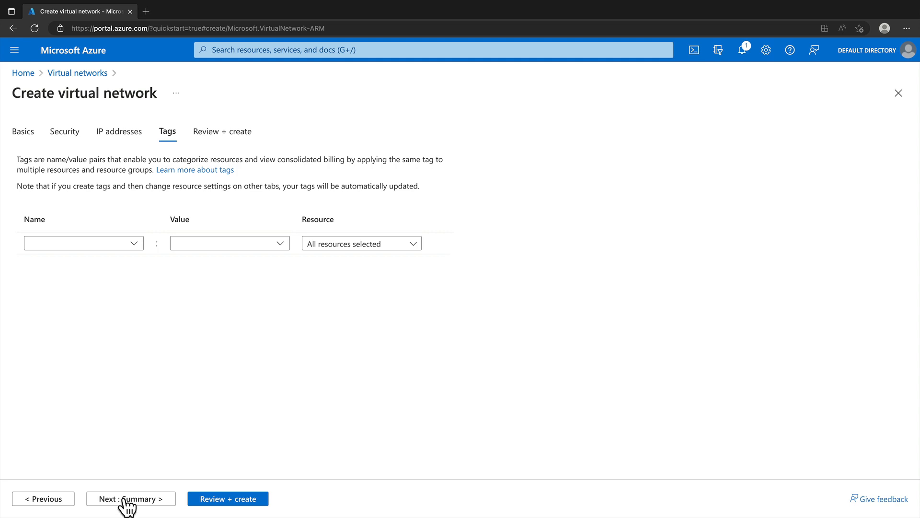
{"action": "left_click", "coordinate": [128, 499]}
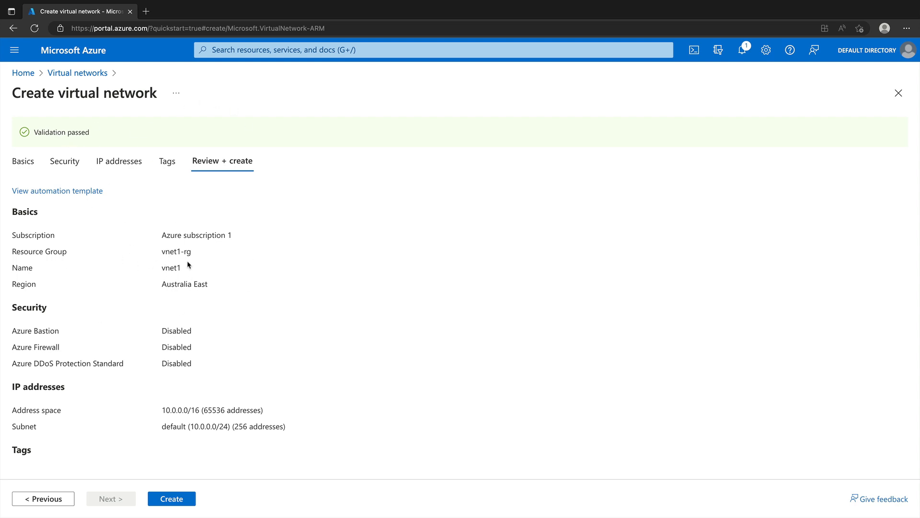
{"action": "left_click", "coordinate": [167, 502]}
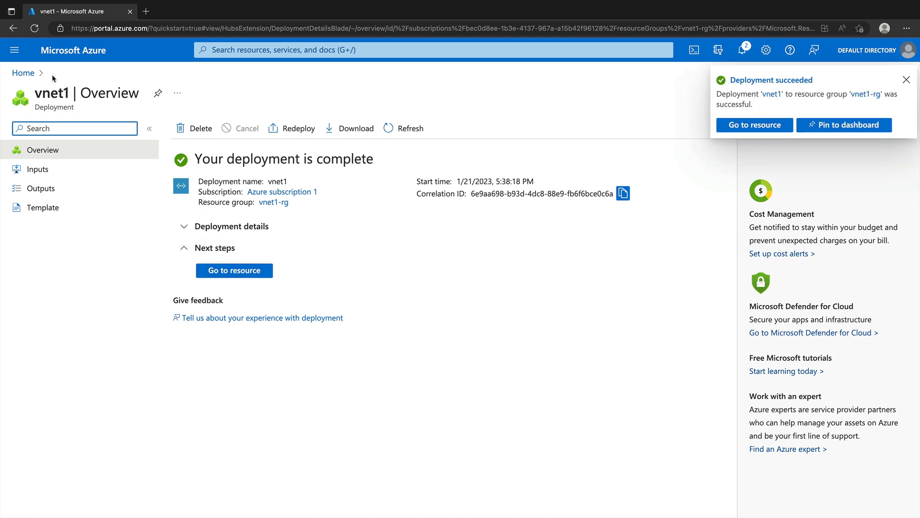
Step: Return to the portal home, open the list of all resources, and refresh it to examine the deployed resources
{"action": "left_click", "coordinate": [24, 73]}
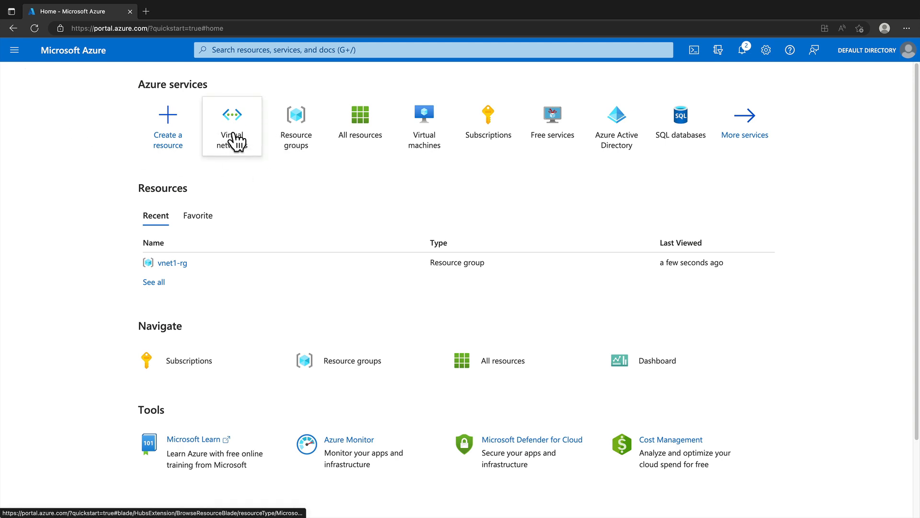
{"action": "left_click", "coordinate": [468, 363]}
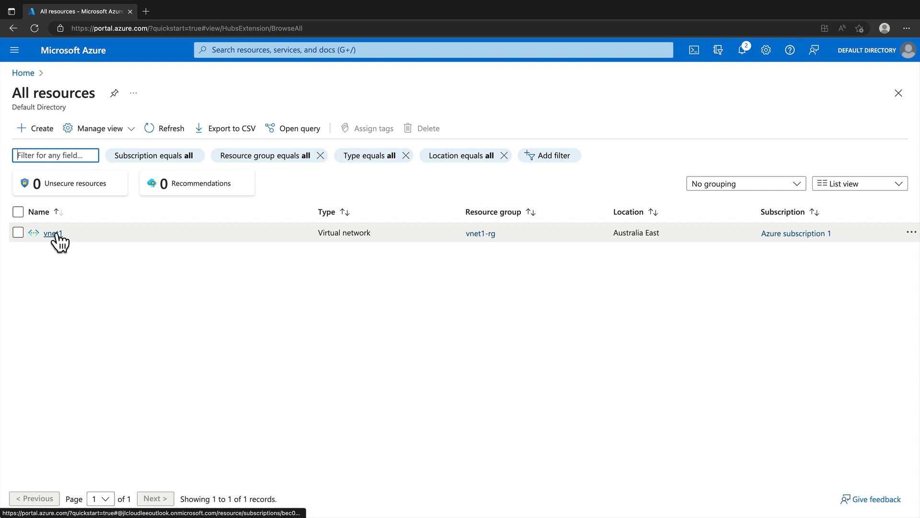
{"action": "left_click", "coordinate": [171, 131]}
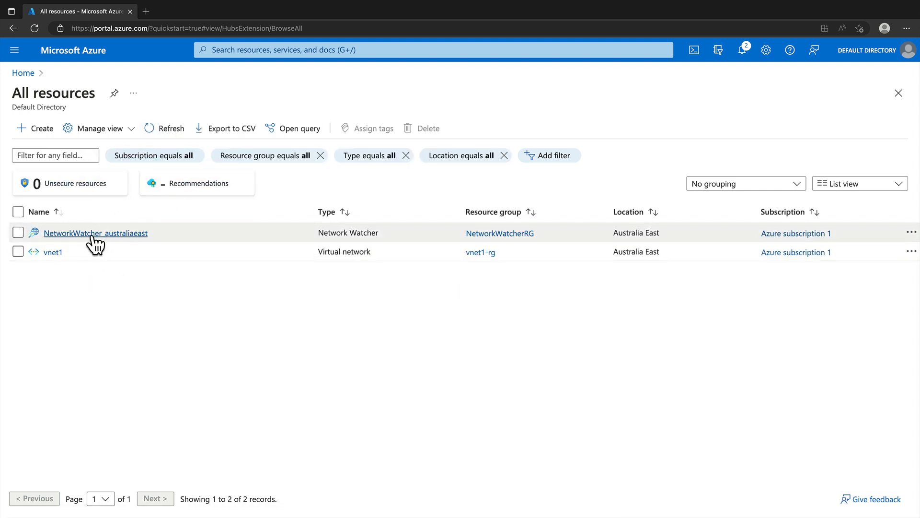
{"action": "mouse_move", "coordinate": [120, 242]}
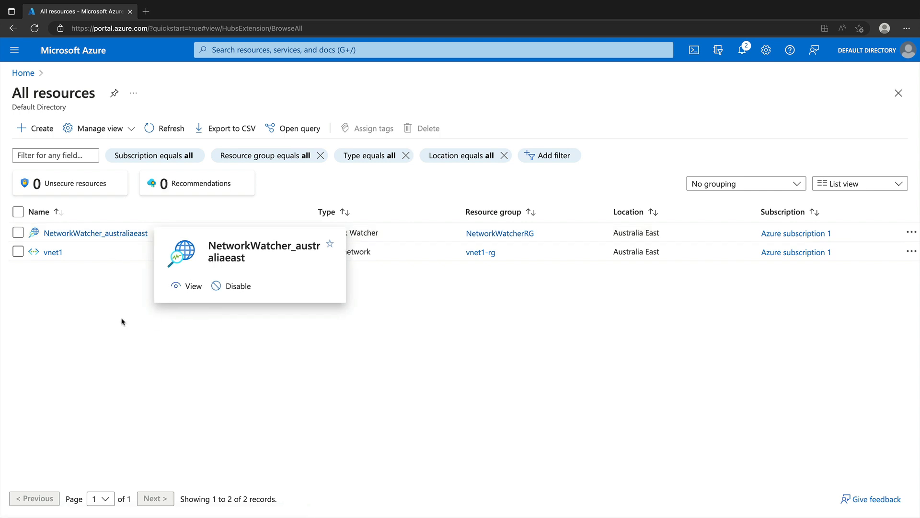